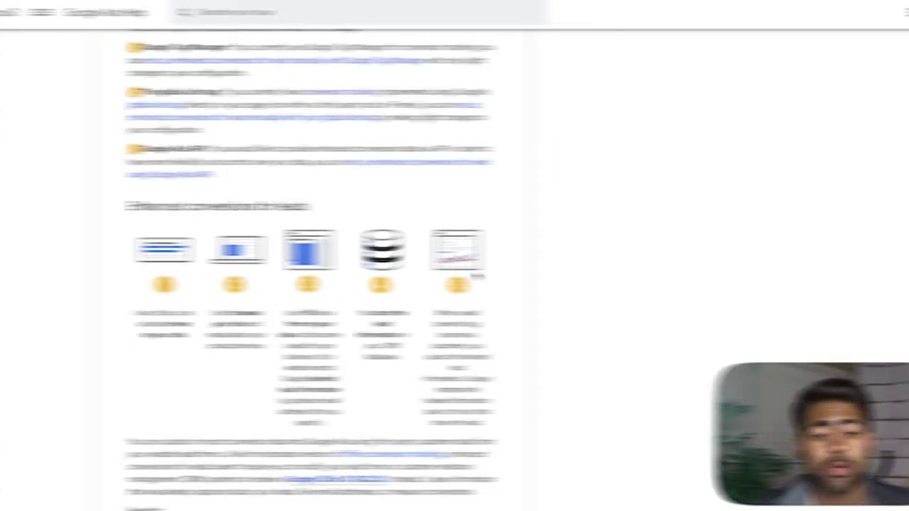
# Read how enhanced conversions for web capture, hash and match first-party customer data in the Google Ads Help article.
pyautogui.scroll(6, 480, 279)
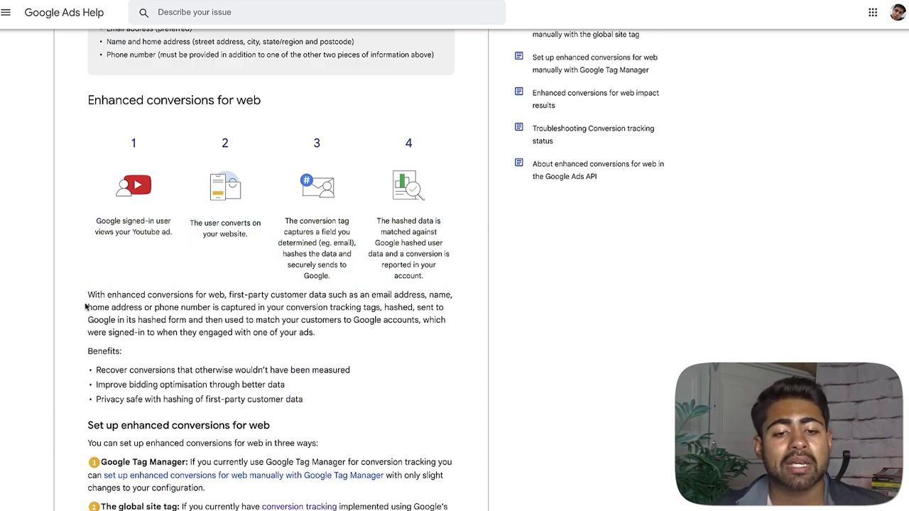
pyautogui.moveTo(88, 295); pyautogui.dragTo(228, 294)
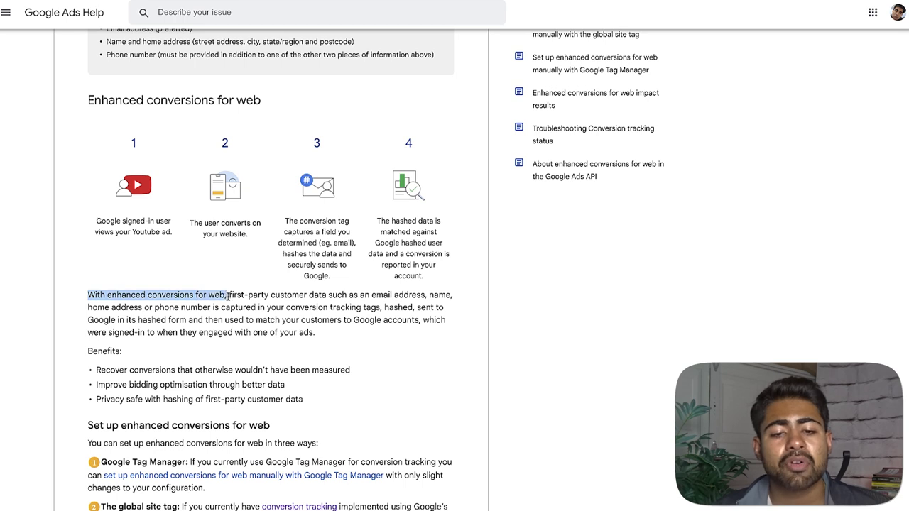
pyautogui.click(228, 297)
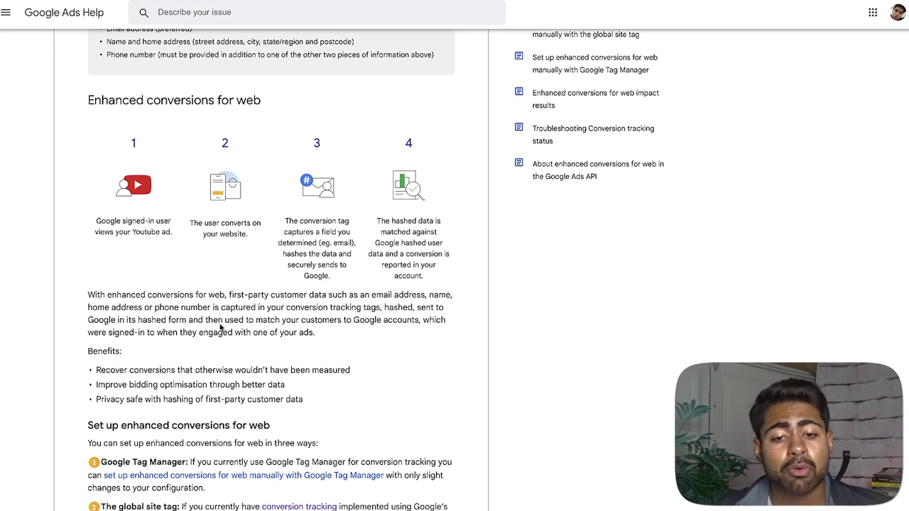
pyautogui.moveTo(220, 307); pyautogui.dragTo(297, 298)
pyautogui.click(303, 302)
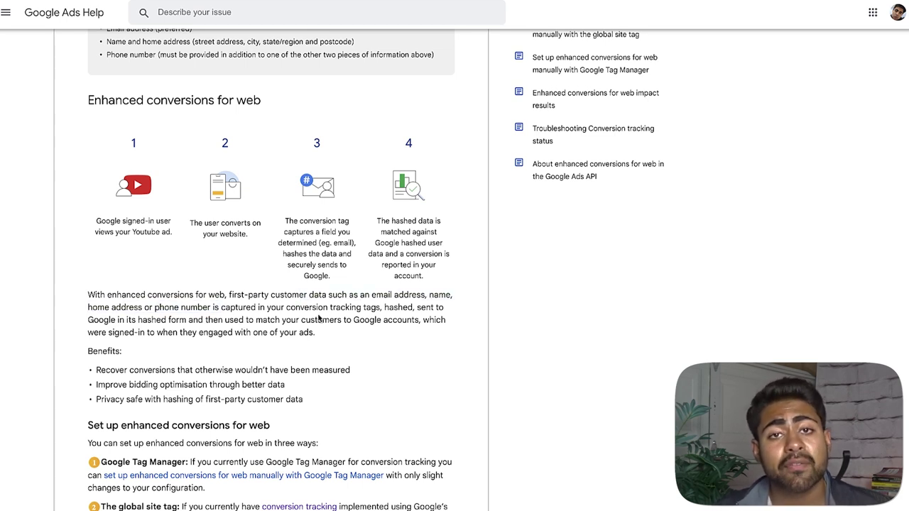
pyautogui.doubleClick(397, 308)
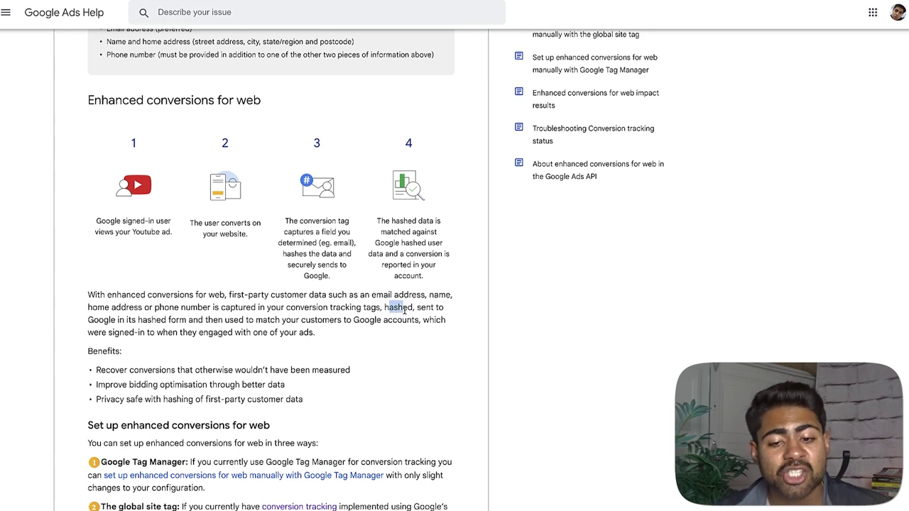
pyautogui.moveTo(98, 319); pyautogui.dragTo(186, 323)
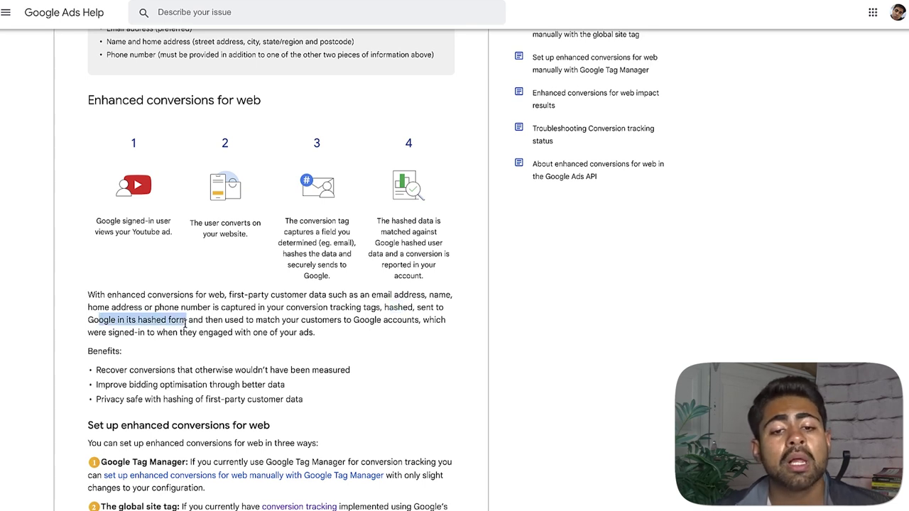
pyautogui.click(256, 366)
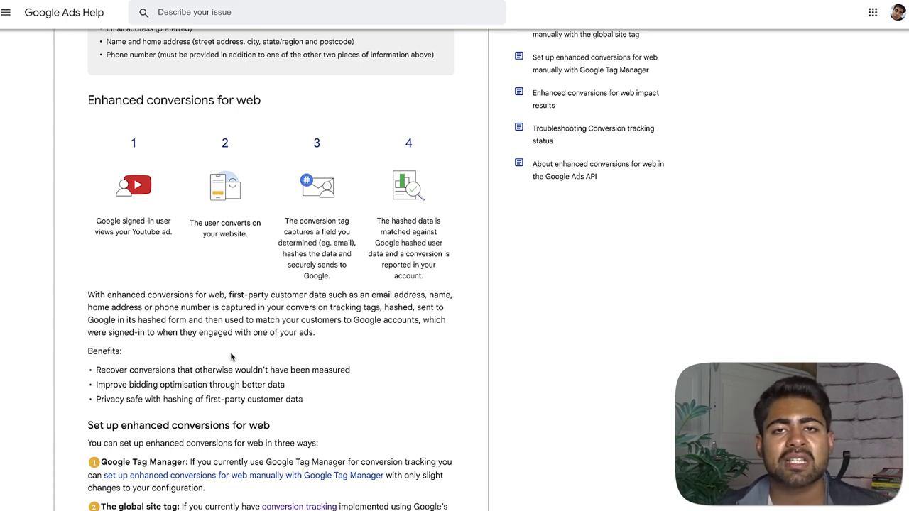
# Review the three listed benefits of enhanced conversions for web: conversion recovery, bidding optimisation and privacy-safe hashing.
pyautogui.scroll(-1, 243, 394)
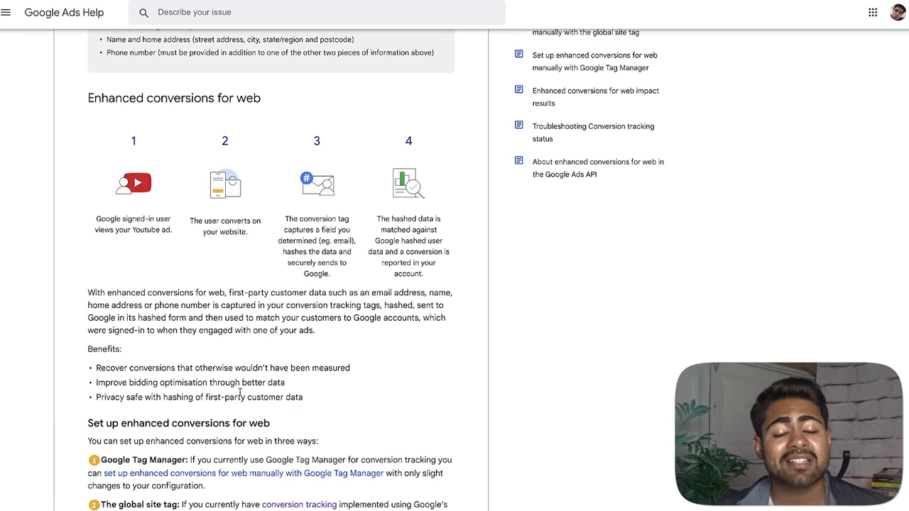
pyautogui.scroll(-2, 226, 383)
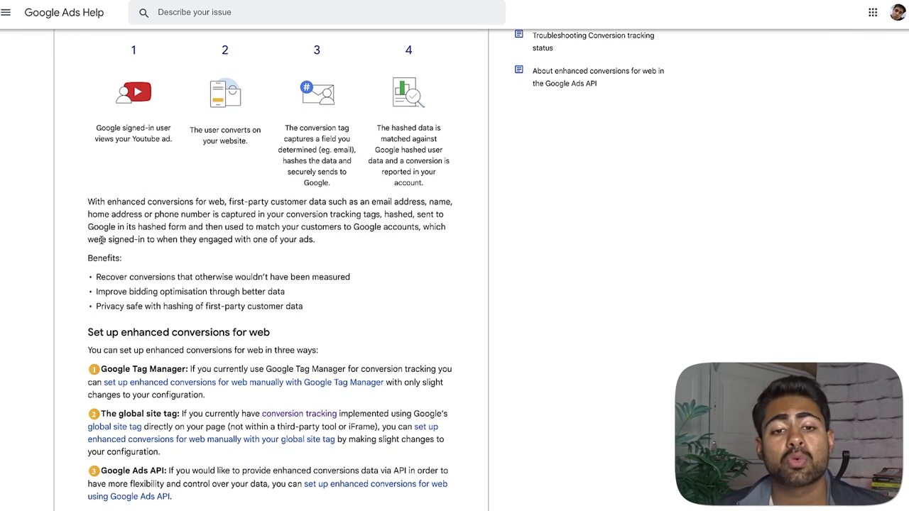
pyautogui.moveTo(93, 256); pyautogui.dragTo(183, 306)
pyautogui.click(182, 306)
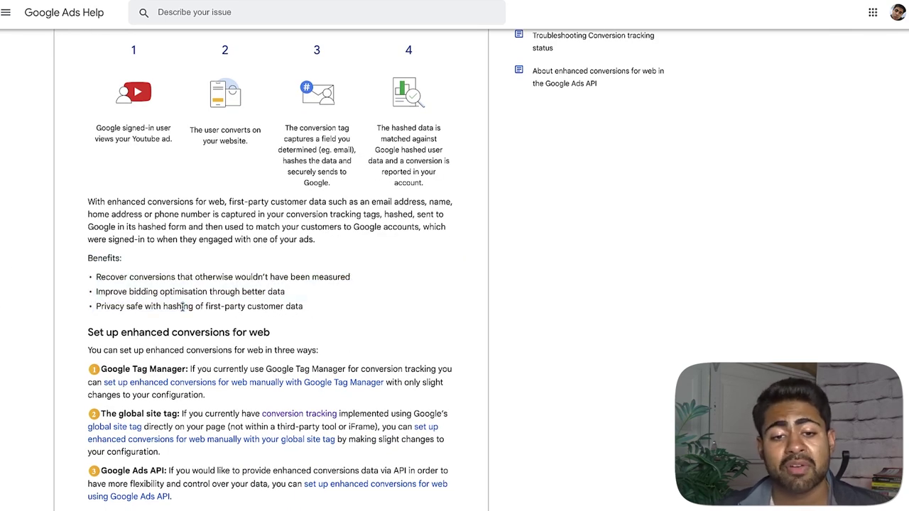
pyautogui.doubleClick(123, 279)
pyautogui.click(124, 279)
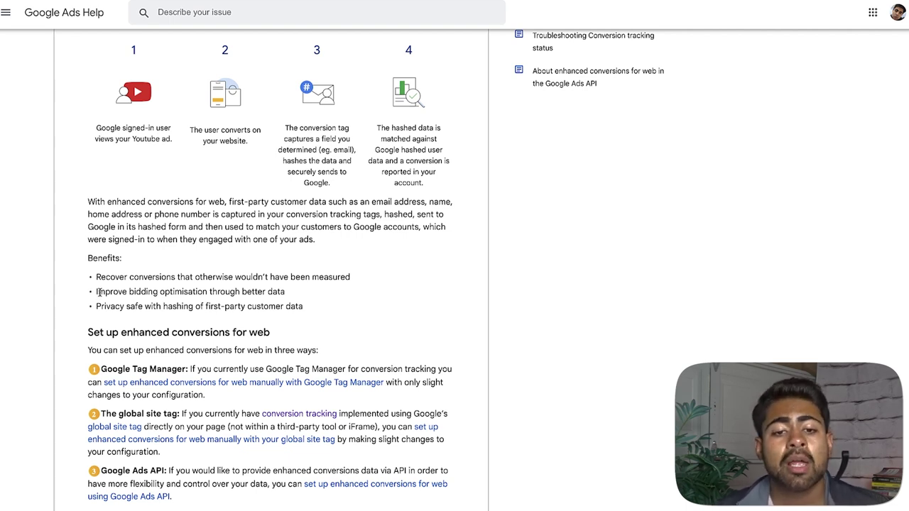
pyautogui.moveTo(90, 298); pyautogui.dragTo(218, 291)
pyautogui.click(218, 288)
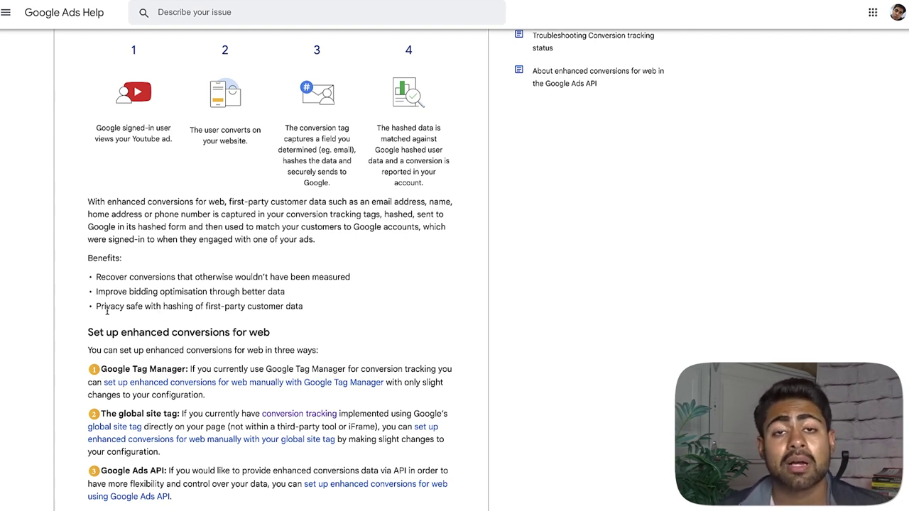
pyautogui.moveTo(107, 311); pyautogui.dragTo(246, 318)
pyautogui.click(215, 315)
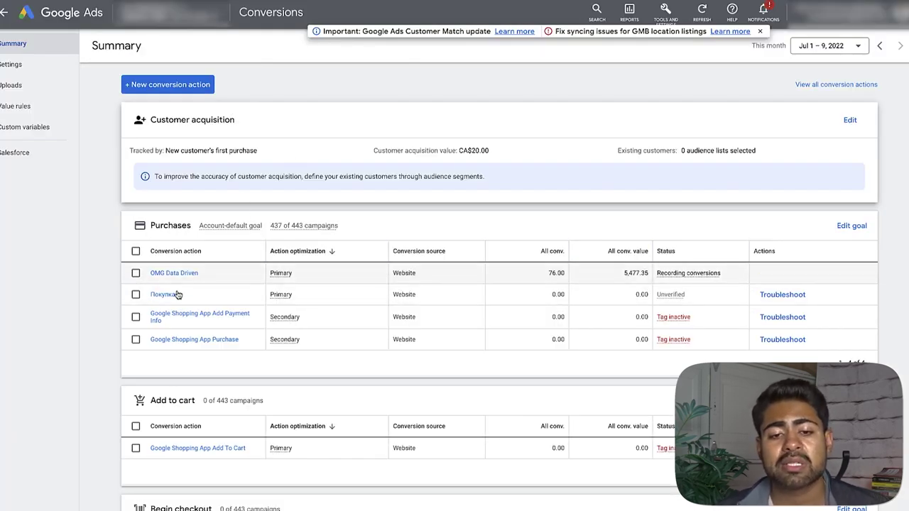
# Dismiss the announcement banner on the conversions summary and open the OMG Data Driven purchase conversion action.
pyautogui.click(665, 12)
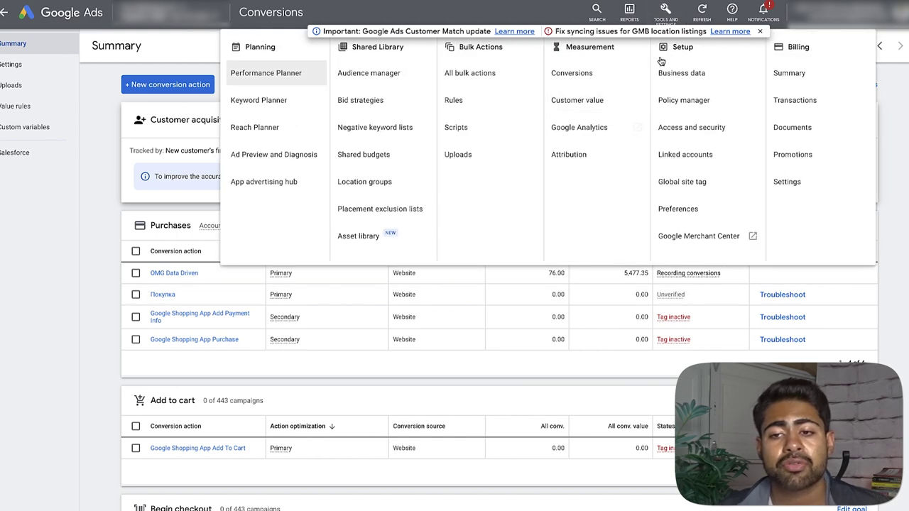
pyautogui.click(758, 34)
pyautogui.click(759, 33)
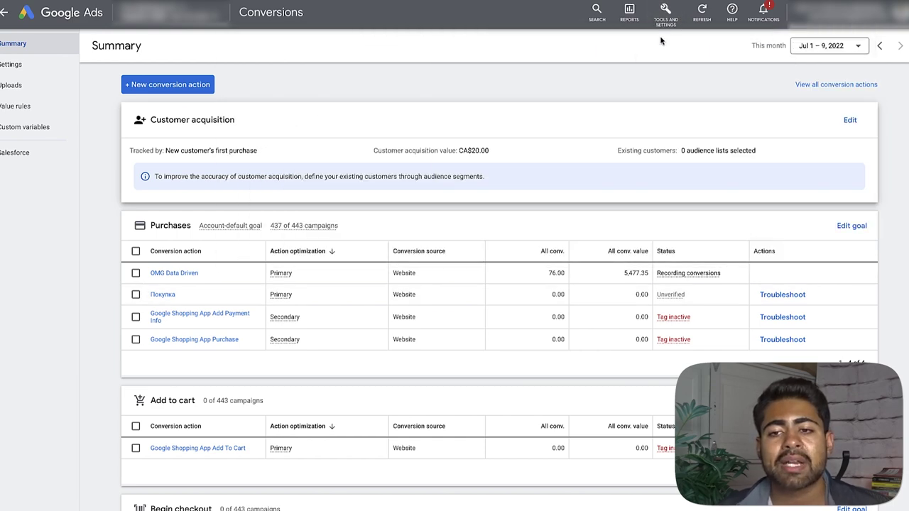
pyautogui.click(665, 12)
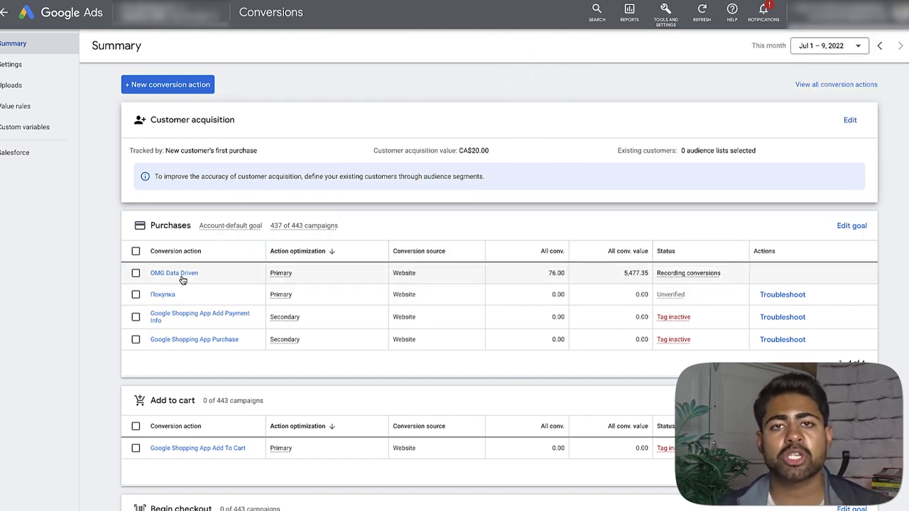
pyautogui.click(181, 276)
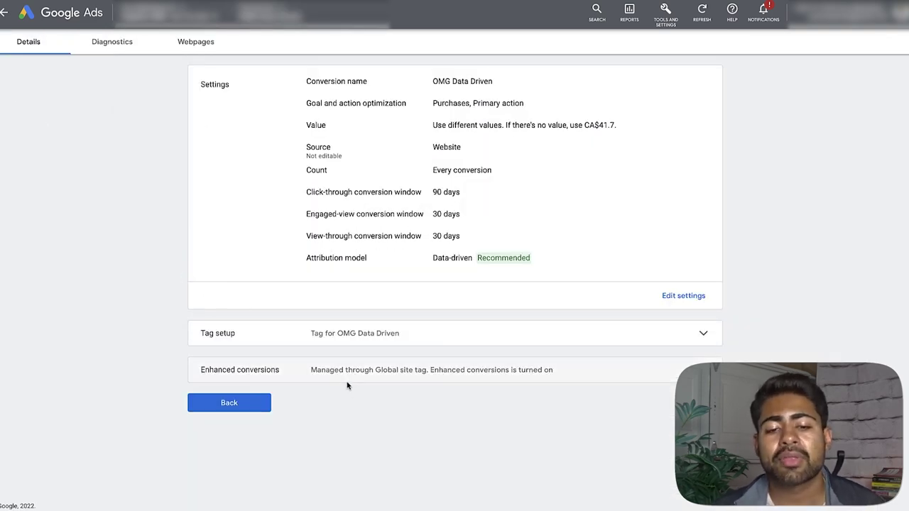
# Expand the enhanced conversions settings, open the tag type for editing to view the setup methods, and cancel without saving.
pyautogui.click(261, 374)
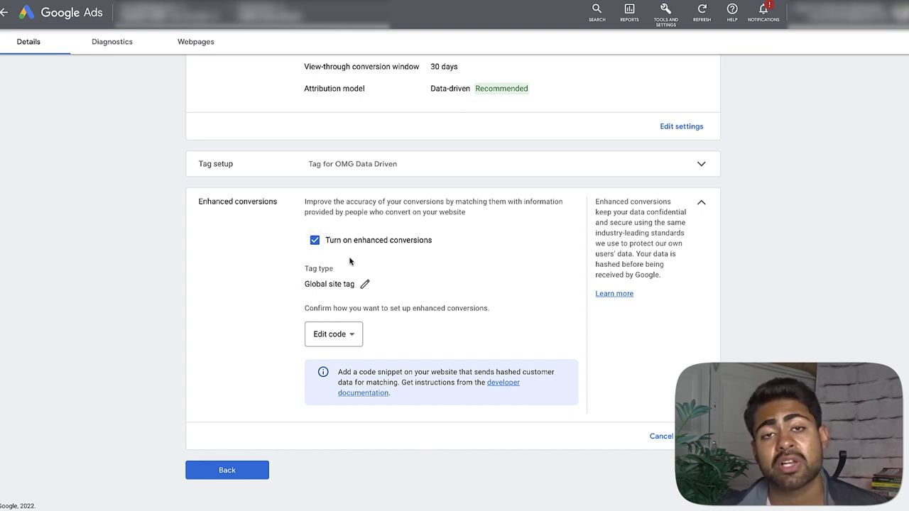
pyautogui.click(363, 284)
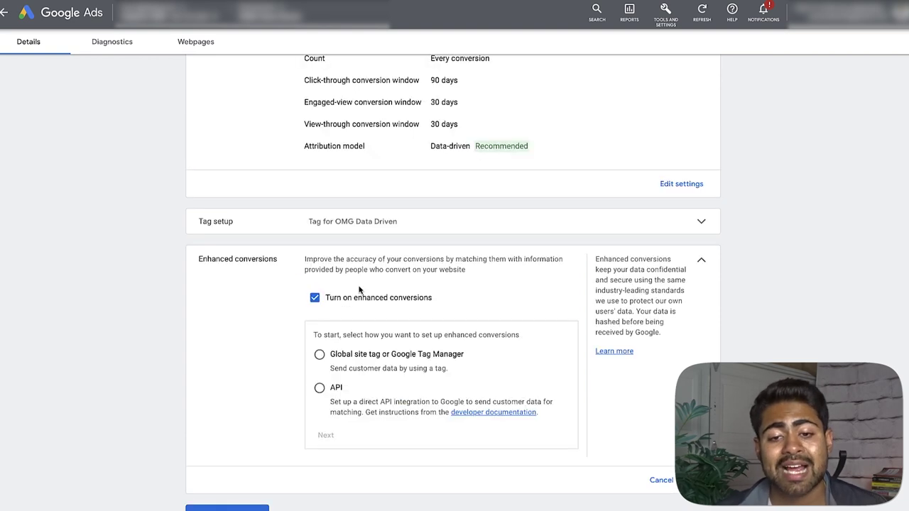
pyautogui.scroll(-1, 358, 305)
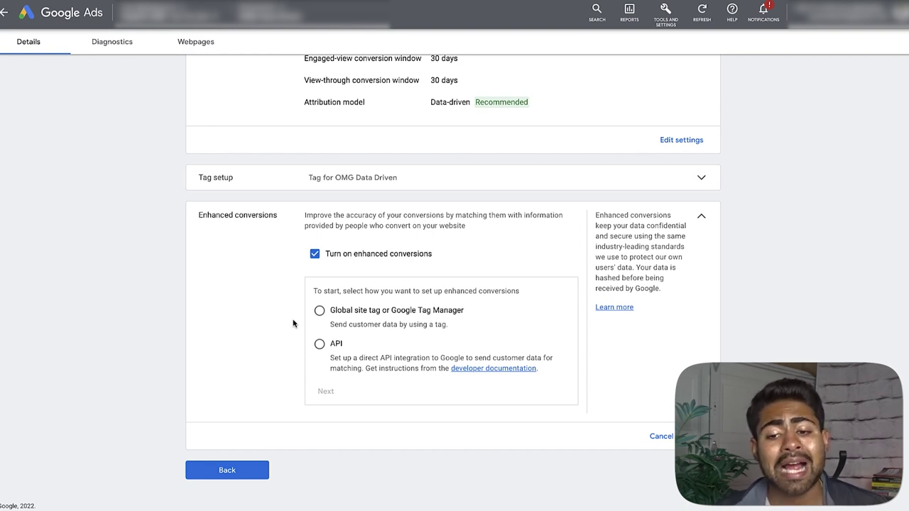
pyautogui.click(664, 437)
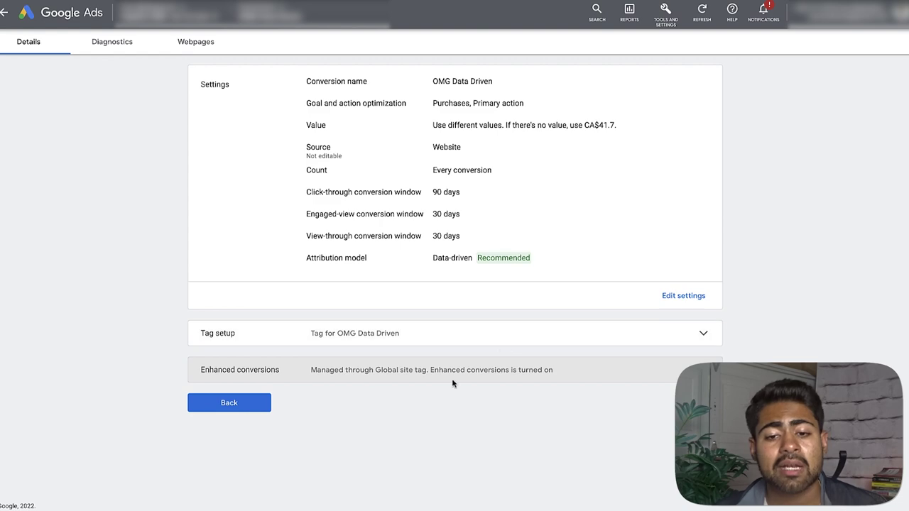
# Examine the enhanced conversions section of OMG Data Driven again and return to the conversions summary.
pyautogui.click(355, 372)
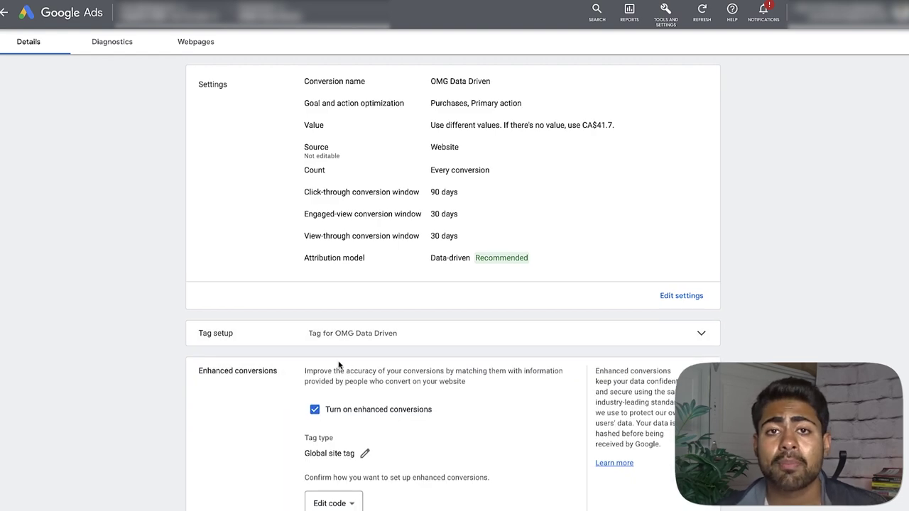
pyautogui.scroll(-3, 312, 426)
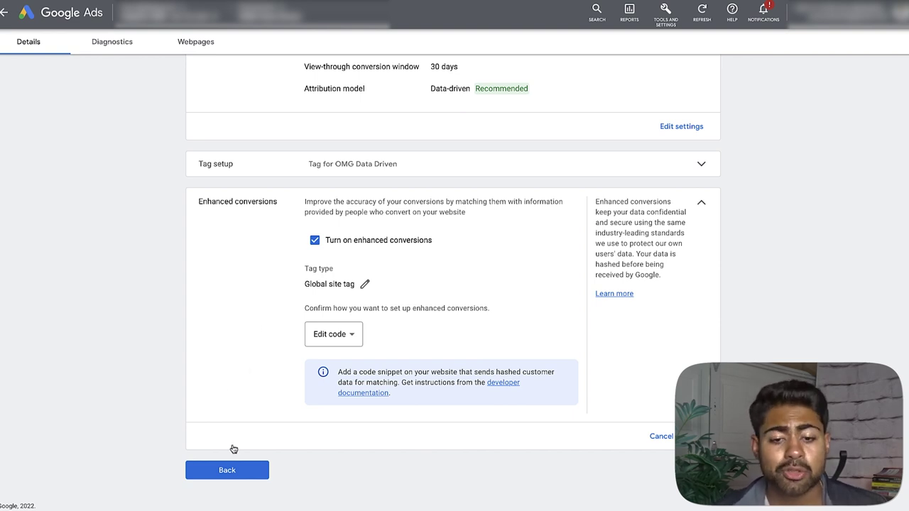
pyautogui.doubleClick(236, 201)
pyautogui.tripleClick(236, 201)
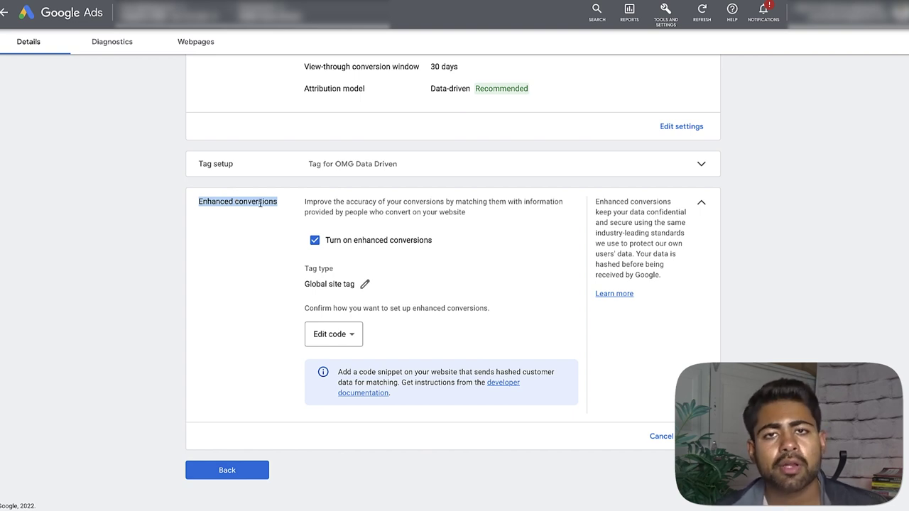
pyautogui.click(225, 465)
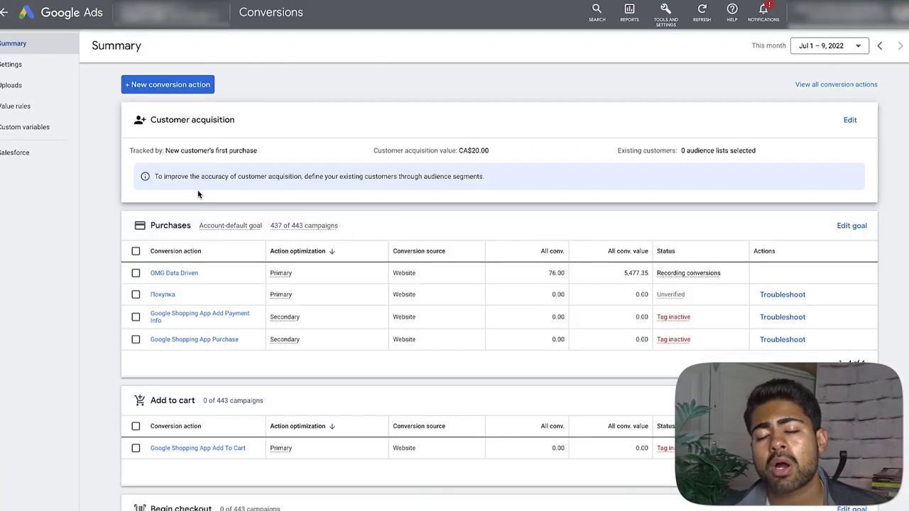
# Reopen the OMG Data Driven conversion action from the summary and check its attribution model.
pyautogui.click(665, 13)
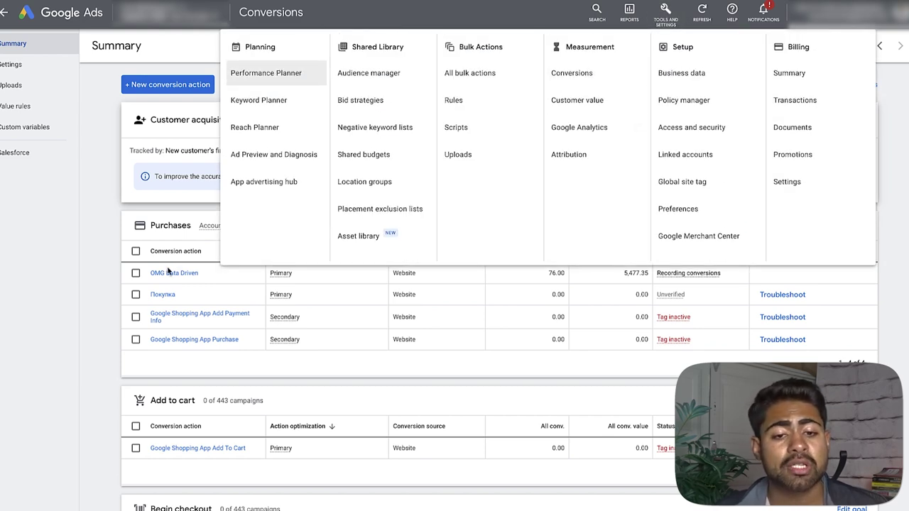
pyautogui.click(199, 294)
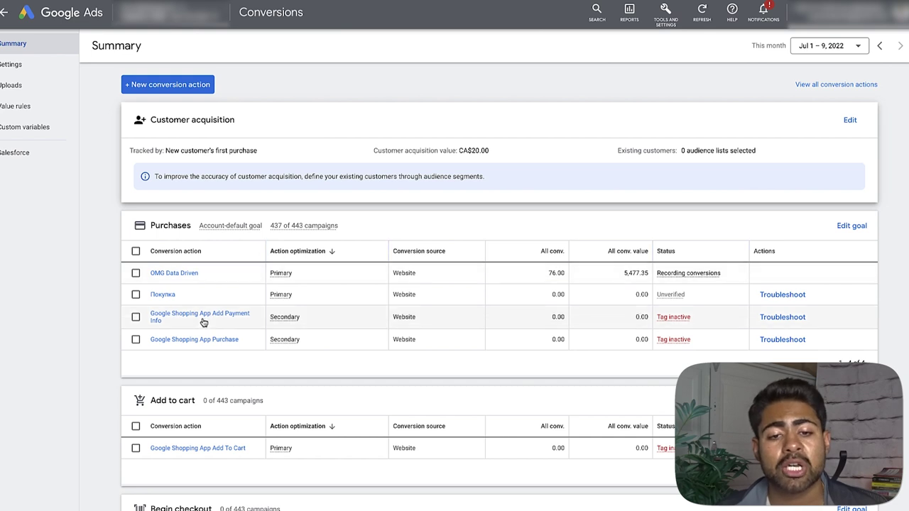
pyautogui.click(172, 273)
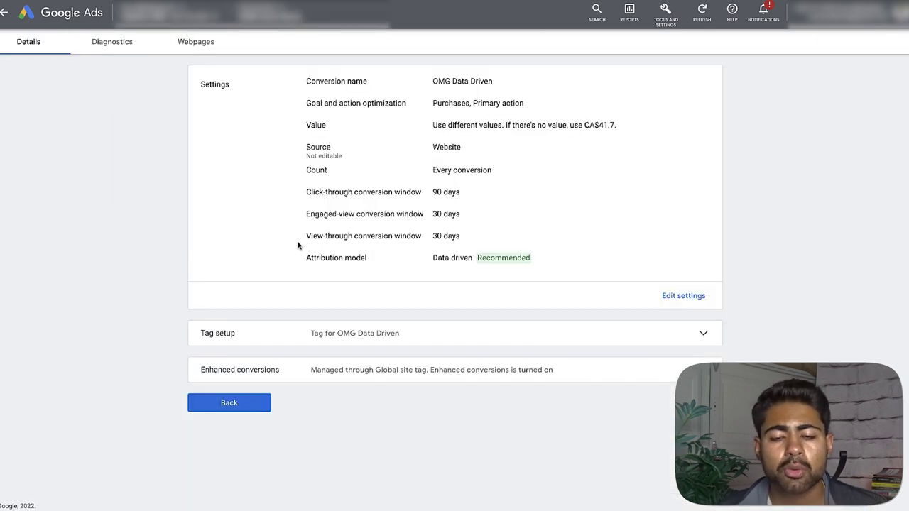
pyautogui.tripleClick(323, 258)
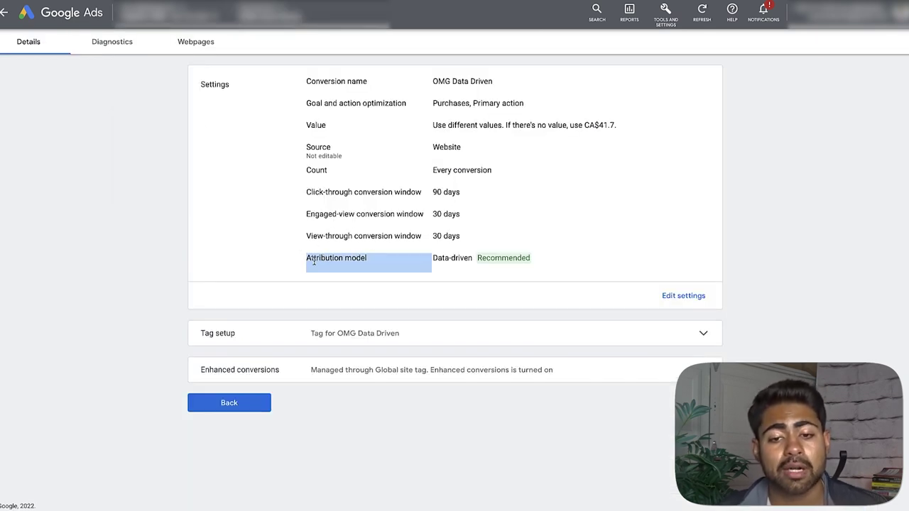
pyautogui.doubleClick(304, 258)
pyautogui.moveTo(304, 259); pyautogui.dragTo(429, 270)
pyautogui.click(458, 265)
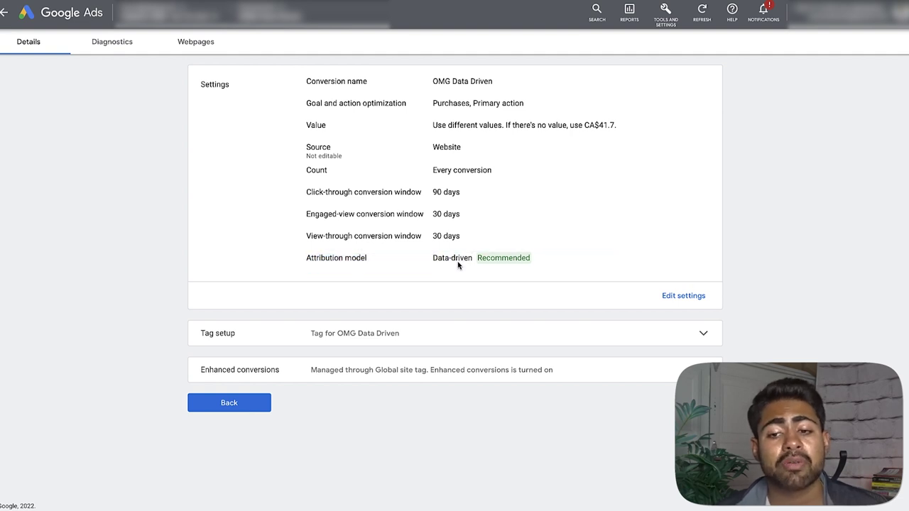
# Open the OMG Data Driven settings for editing, expand the attribution model and examine the available model choices.
pyautogui.click(694, 305)
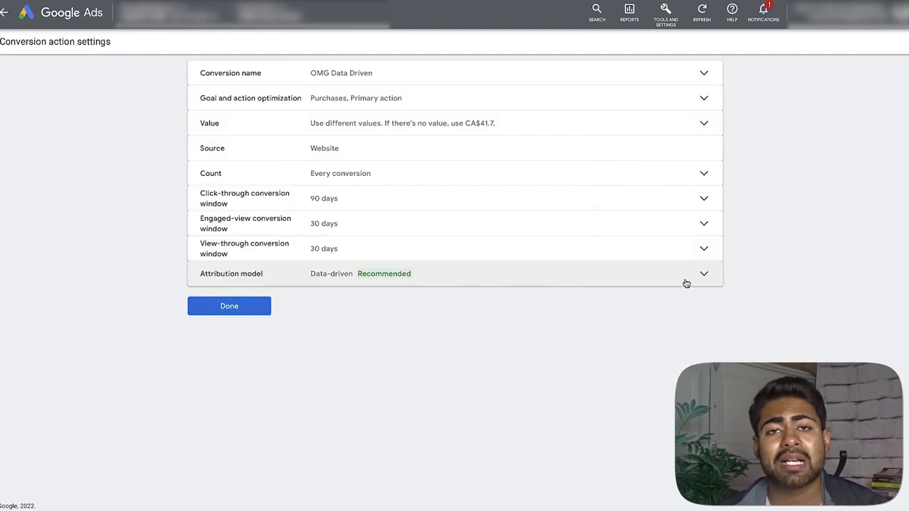
pyautogui.click(640, 273)
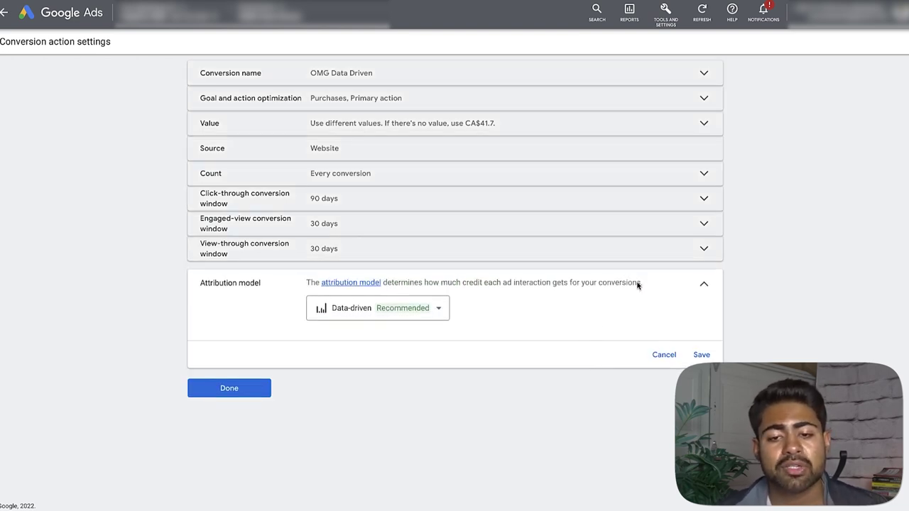
pyautogui.click(439, 319)
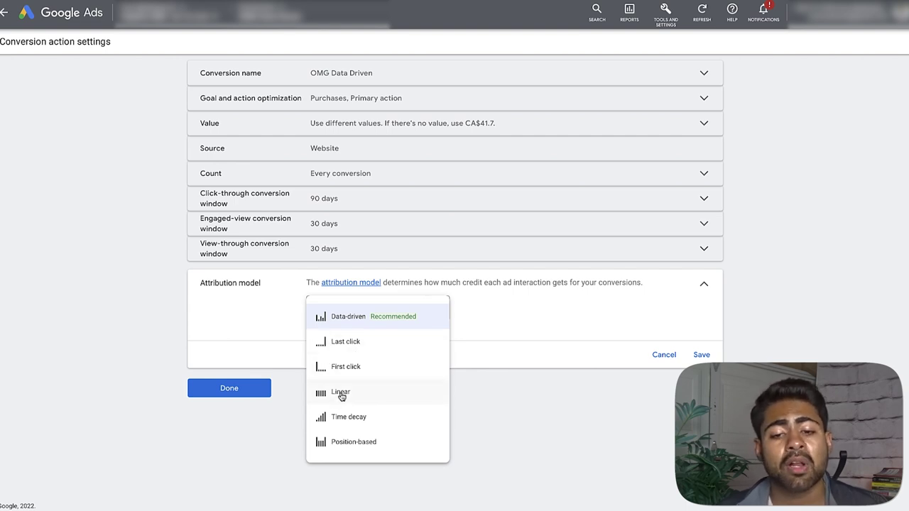
pyautogui.click(269, 348)
pyautogui.click(377, 313)
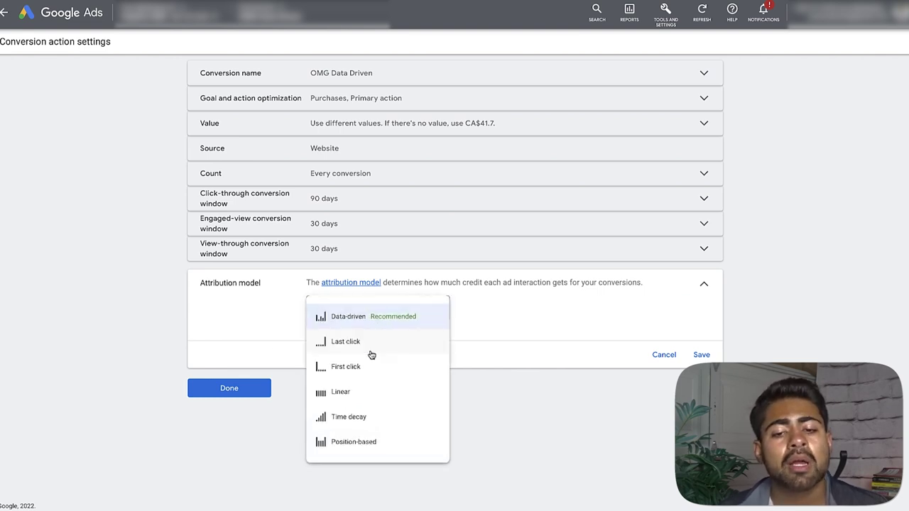
pyautogui.moveTo(341, 343)
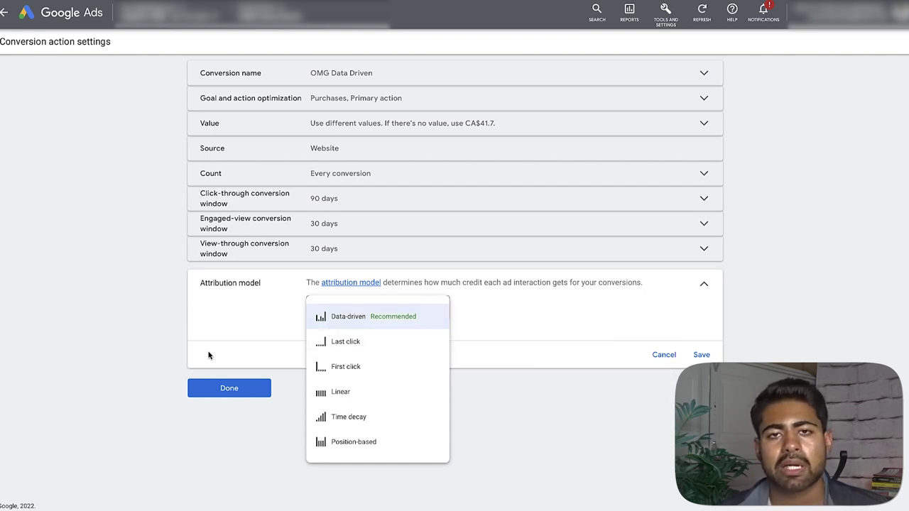
# Examine the attribution model choices for OMG Data Driven once more and finish editing with the data-driven model kept.
pyautogui.click(295, 368)
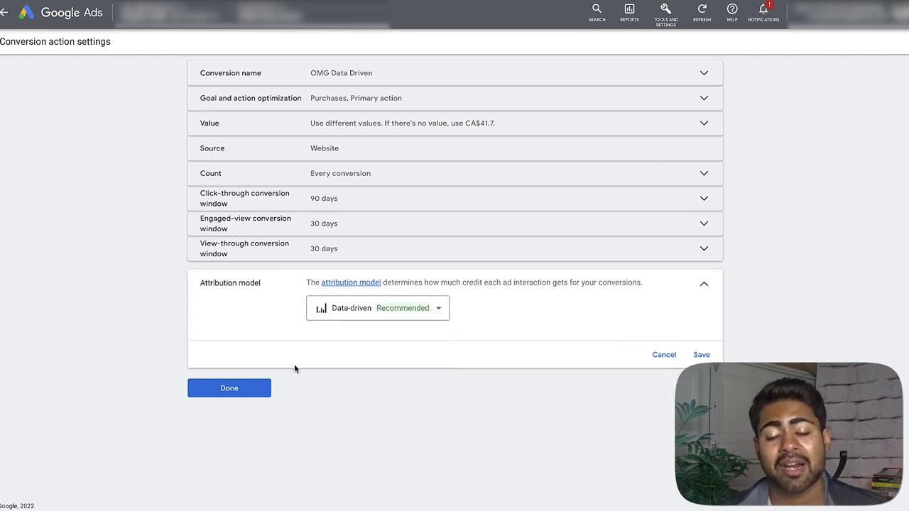
pyautogui.click(341, 313)
pyautogui.moveTo(357, 347)
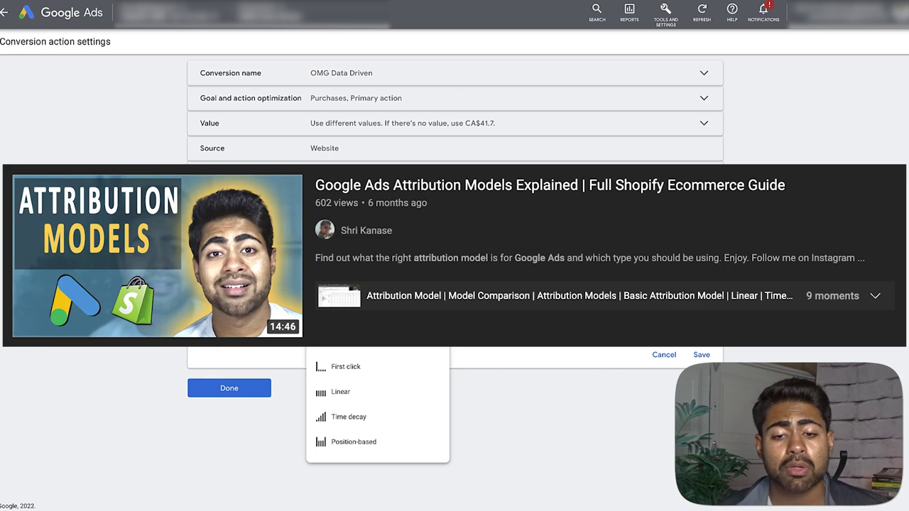
pyautogui.click(217, 394)
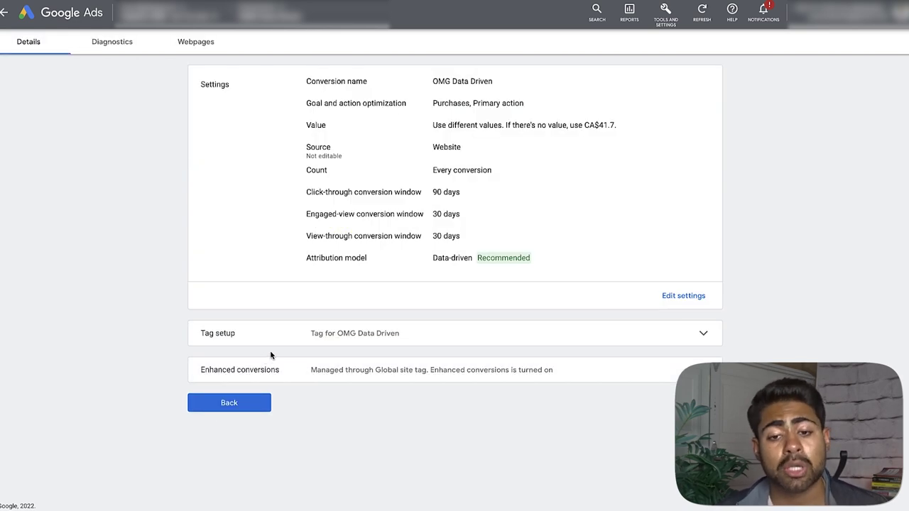
# Check the attribution model in the OMG Data Driven details and return to the conversions summary.
pyautogui.doubleClick(362, 259)
pyautogui.click(366, 259)
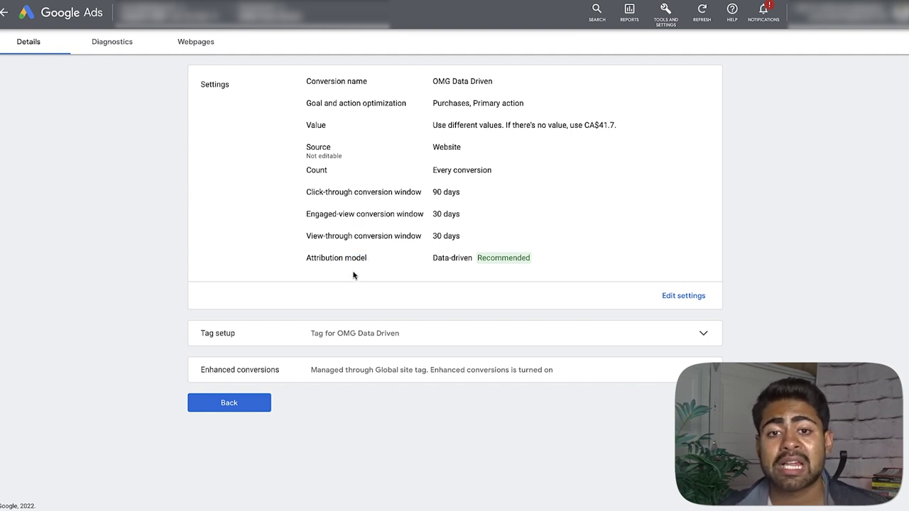
pyautogui.click(229, 402)
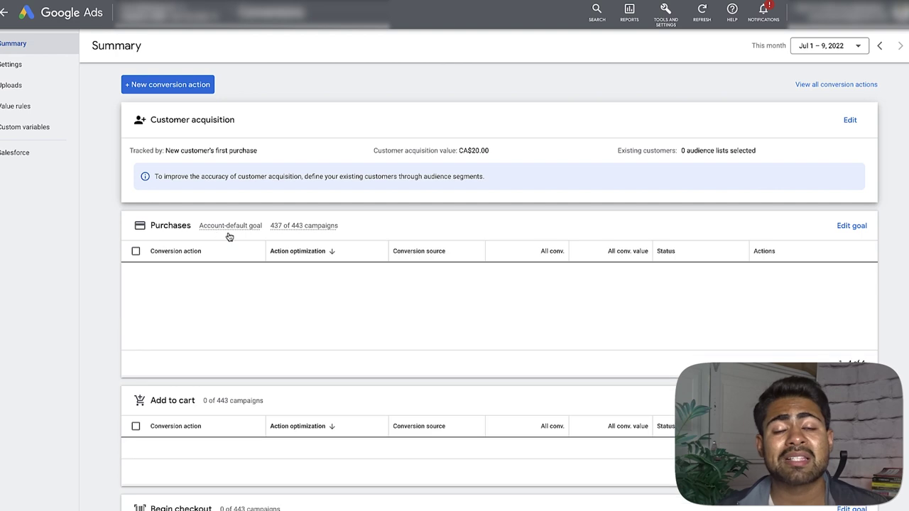
# Go to the account's campaigns list from the main overview and examine the conversion value and conversion rate columns.
pyautogui.click(61, 17)
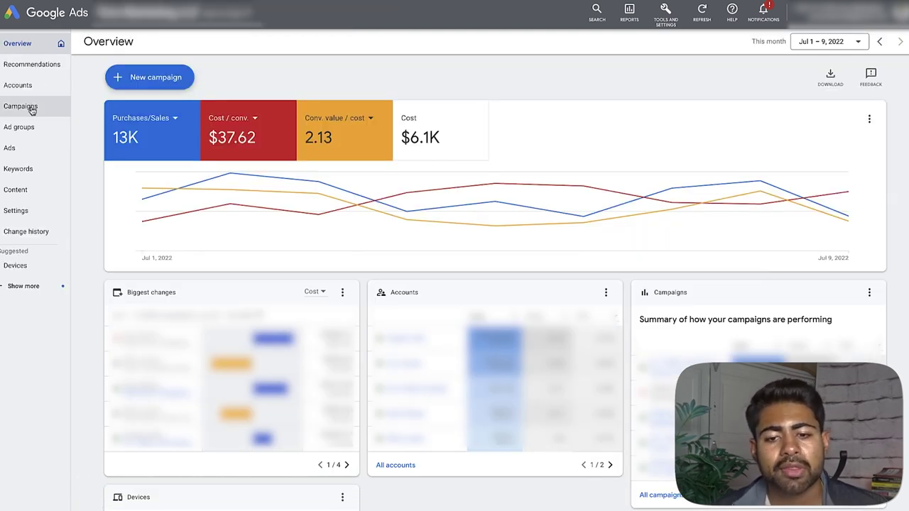
pyautogui.click(32, 108)
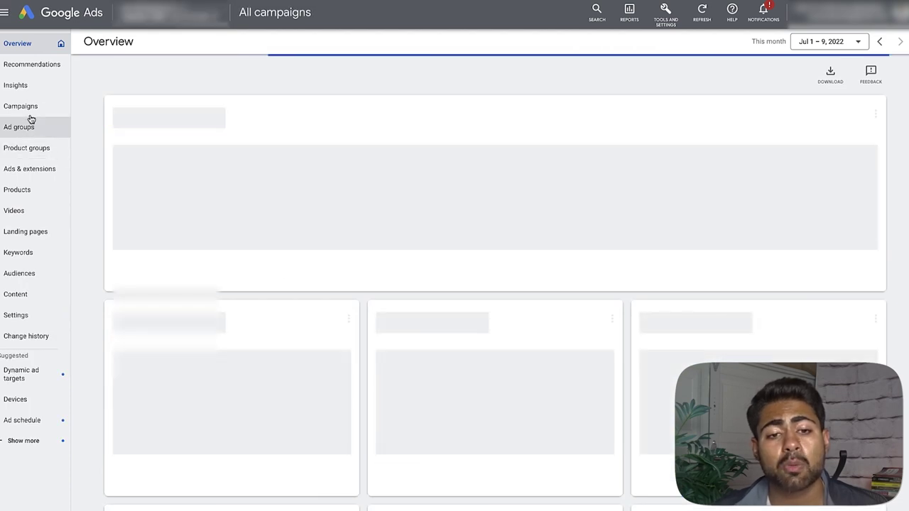
pyautogui.click(28, 108)
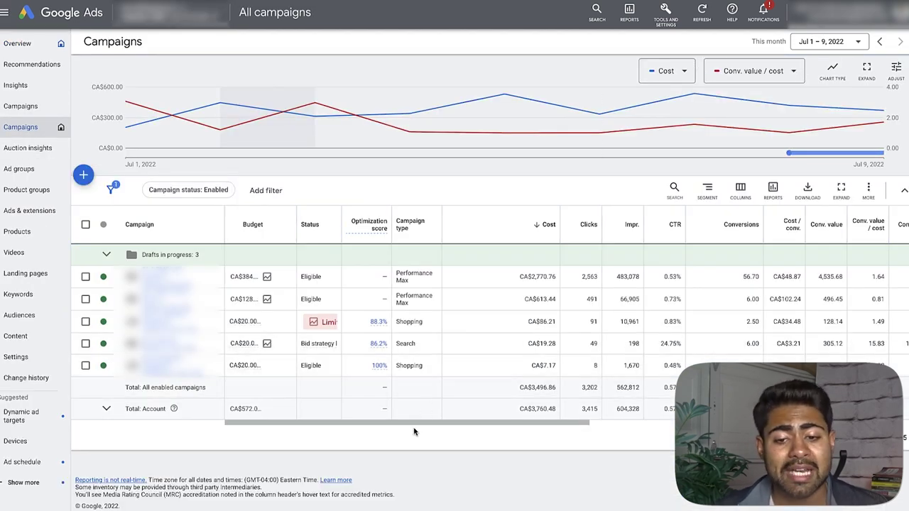
pyautogui.moveTo(416, 422); pyautogui.dragTo(578, 422)
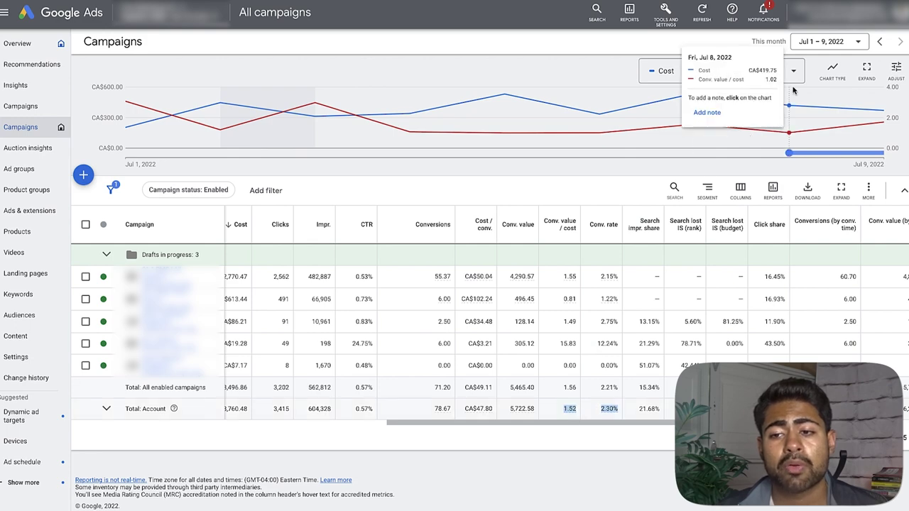
# Set the campaigns date range to Last 30 days and check the account total for conversion value per cost.
pyautogui.click(829, 41)
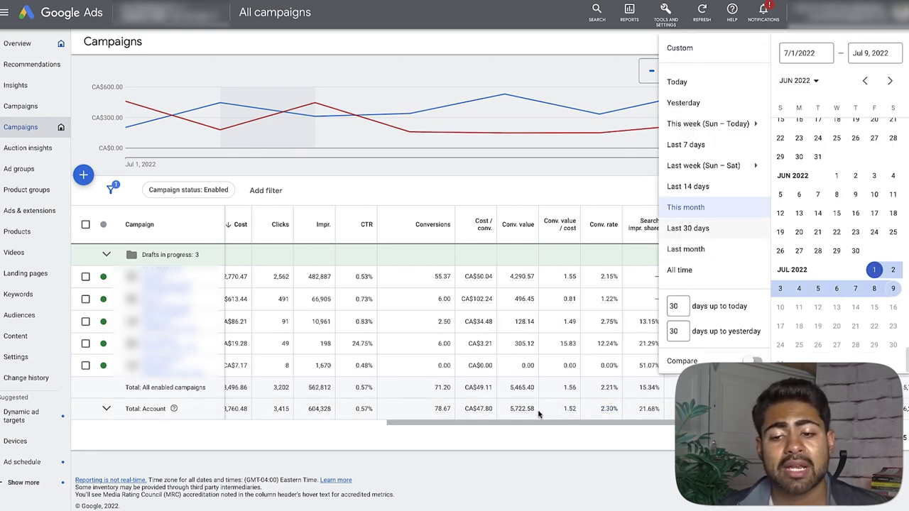
pyautogui.click(694, 238)
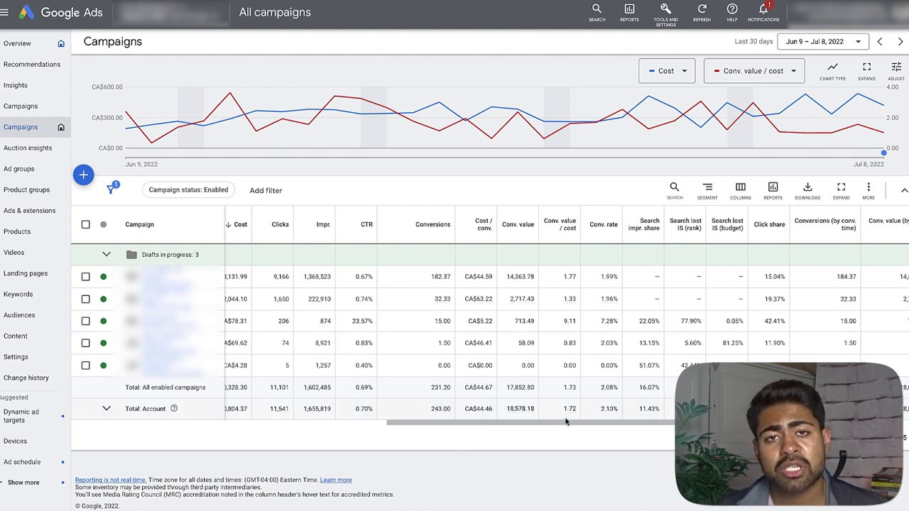
pyautogui.moveTo(564, 407); pyautogui.dragTo(580, 411)
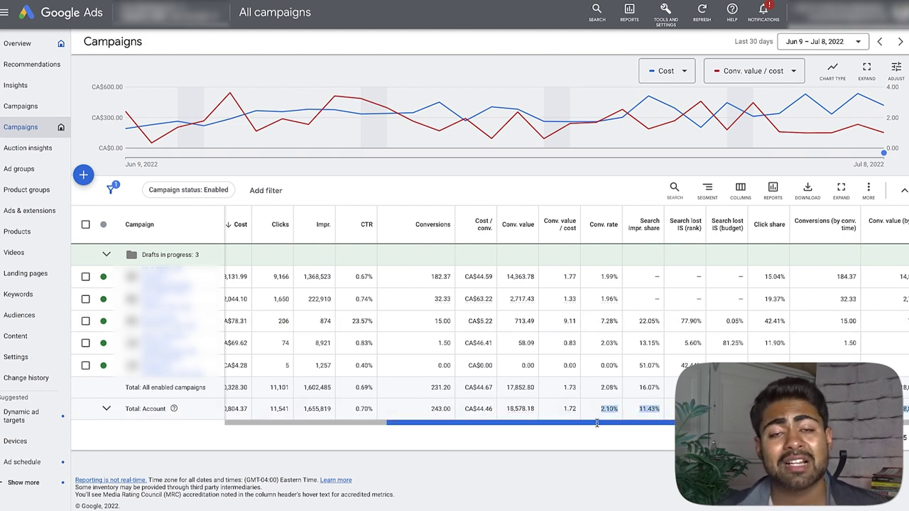
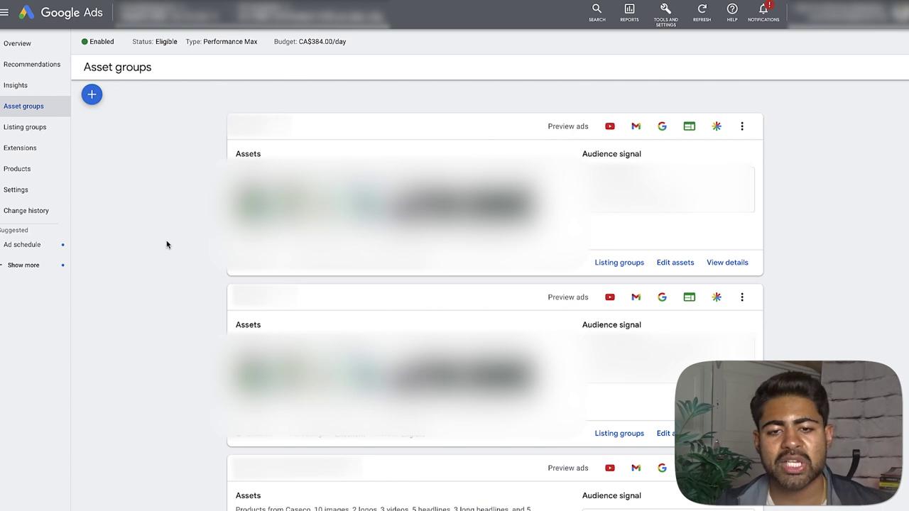
# Look through the asset groups and their audience signals in the Performance Max campaign with the CA$384.00 daily budget.
pyautogui.scroll(-1, 144, 163)
pyautogui.scroll(-5, 204, 270)
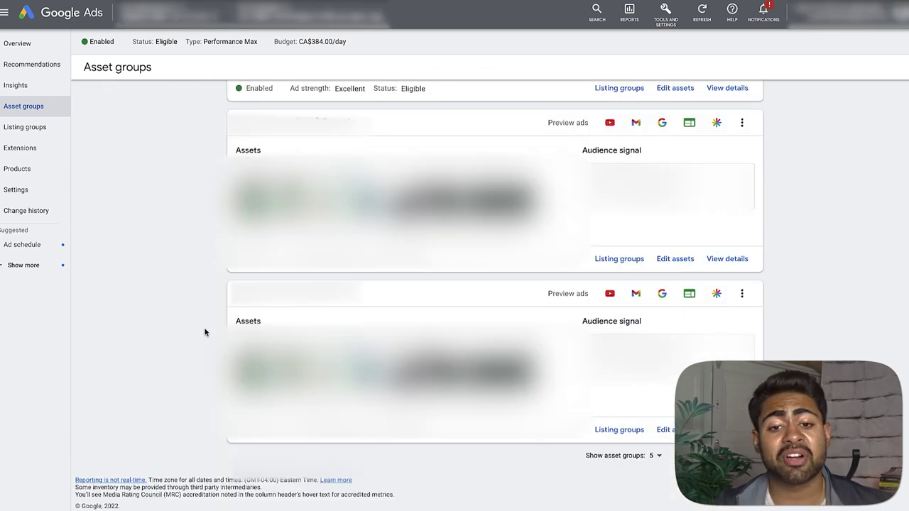
pyautogui.scroll(10, 203, 329)
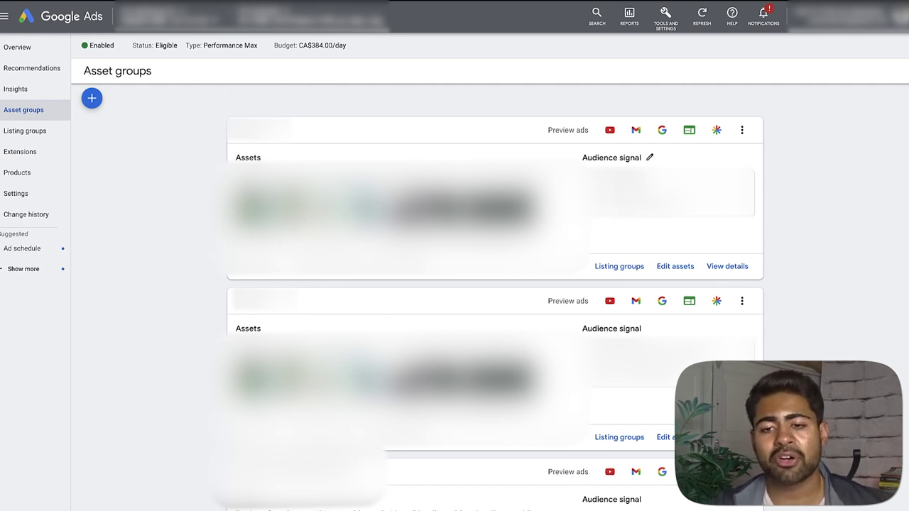
# Open the first asset group's audience signal for editing and browse the saved and other audiences available to switch to.
pyautogui.click(649, 158)
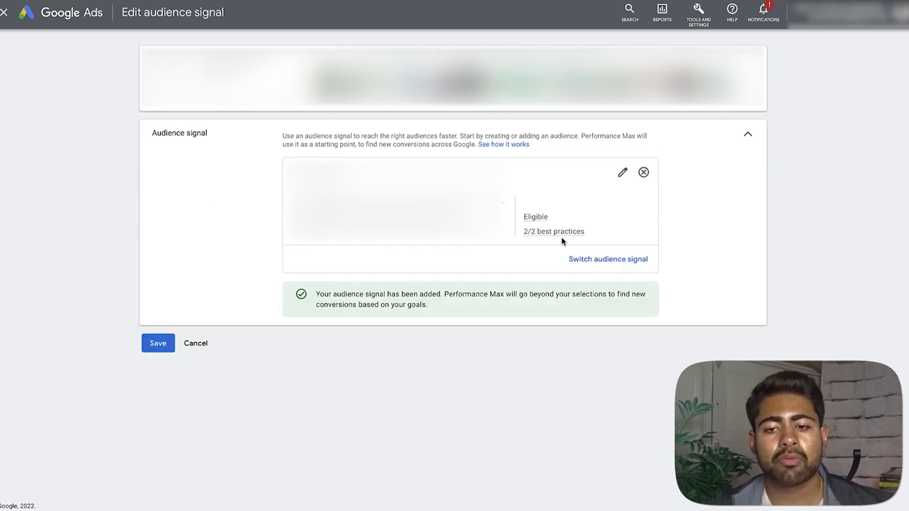
pyautogui.click(606, 268)
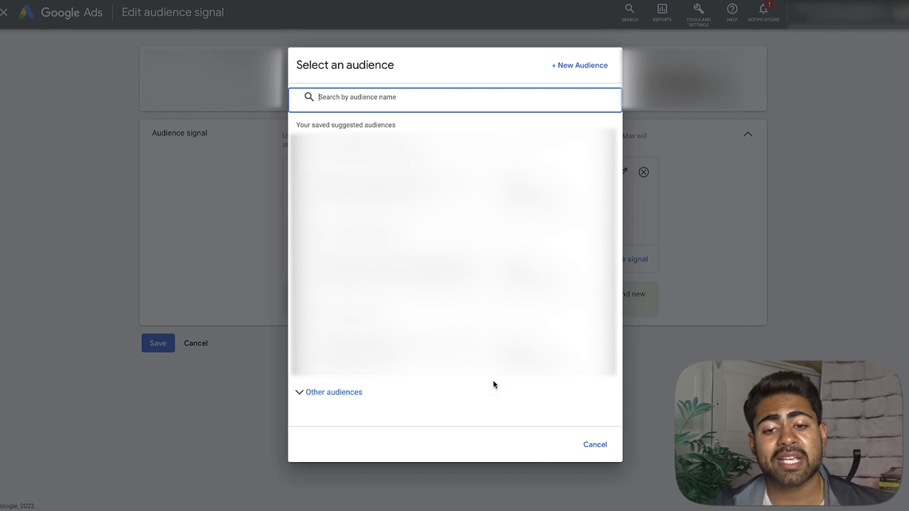
pyautogui.click(334, 392)
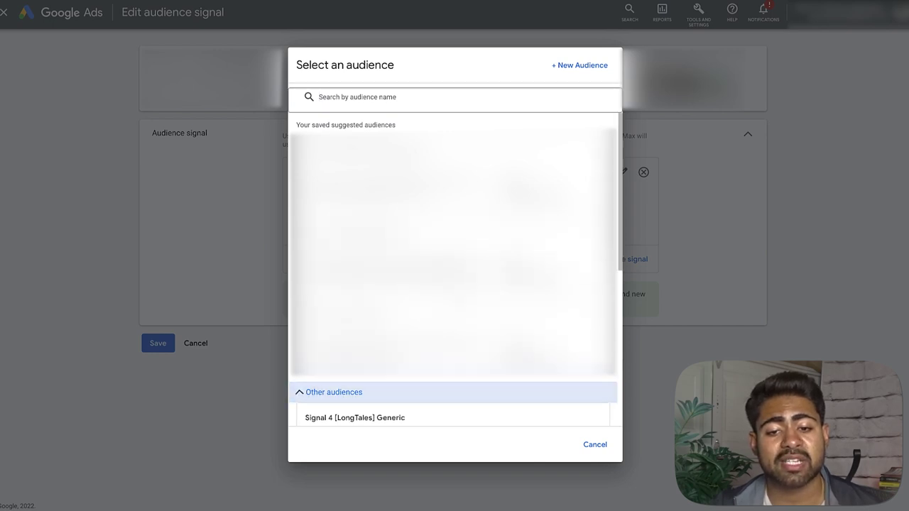
pyautogui.scroll(-5, 454, 284)
pyautogui.scroll(5, 454, 284)
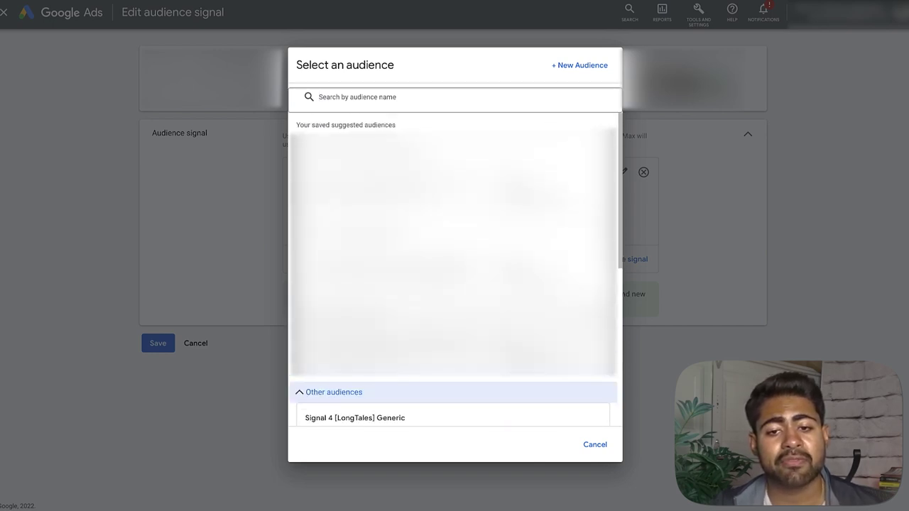
# Open the "iphones, galaxies, online shopping" audience for editing and examine its own-data segments and its interests and detailed demographics.
pyautogui.click(608, 197)
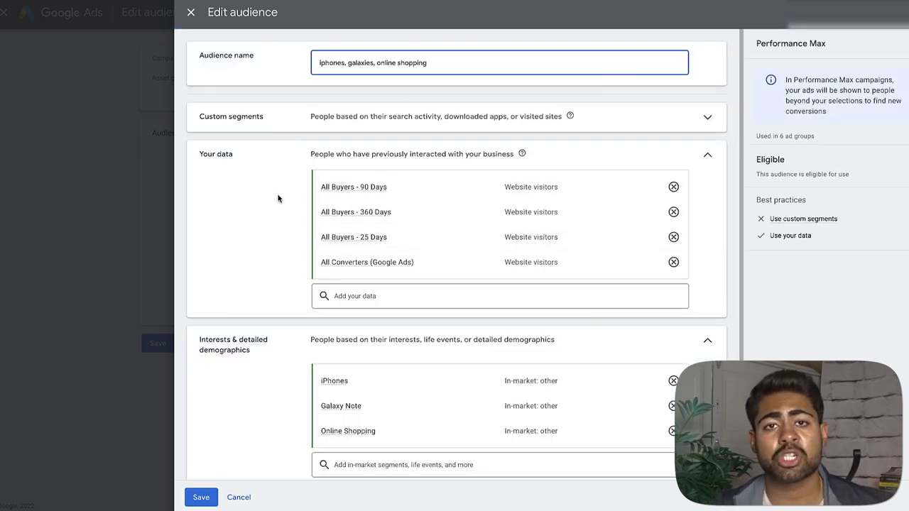
pyautogui.scroll(-2, 249, 211)
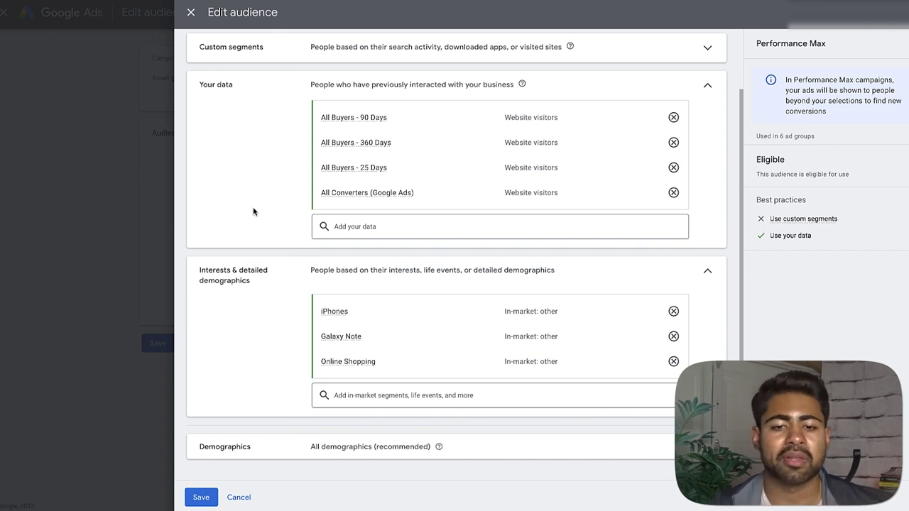
pyautogui.click(201, 278)
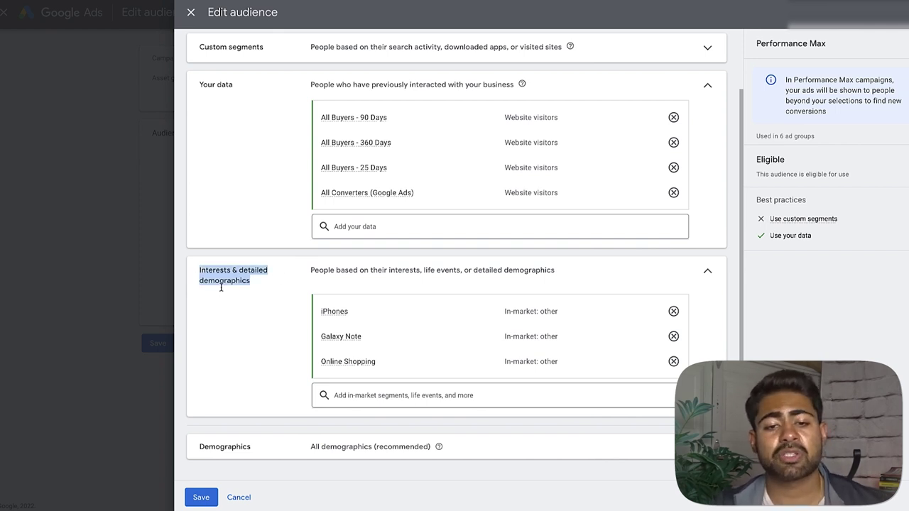
pyautogui.click(250, 339)
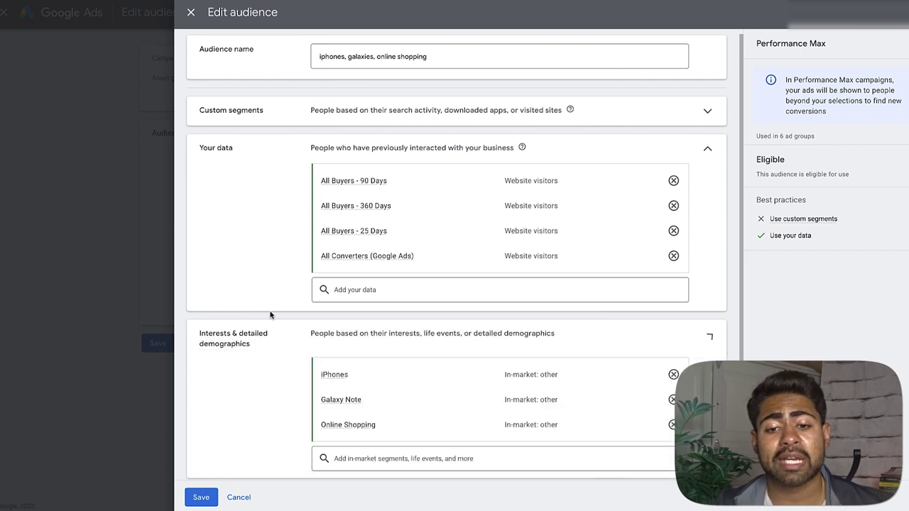
pyautogui.scroll(-1, 248, 340)
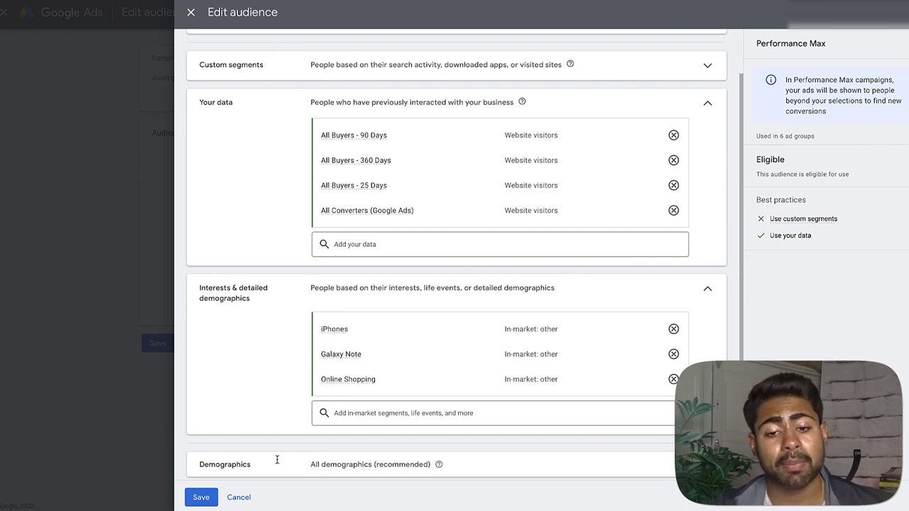
# Discard the audience edits and leave the audience signal editor without switching the signal or saving.
pyautogui.click(245, 497)
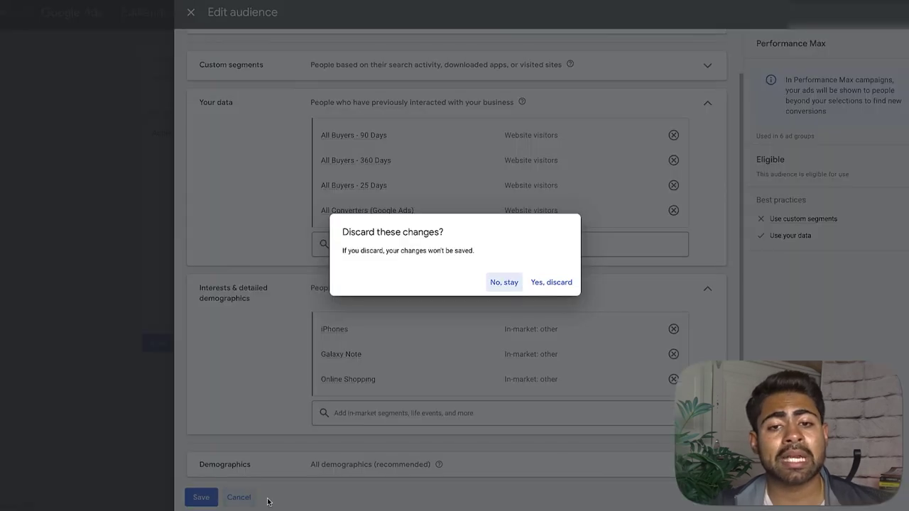
pyautogui.click(540, 283)
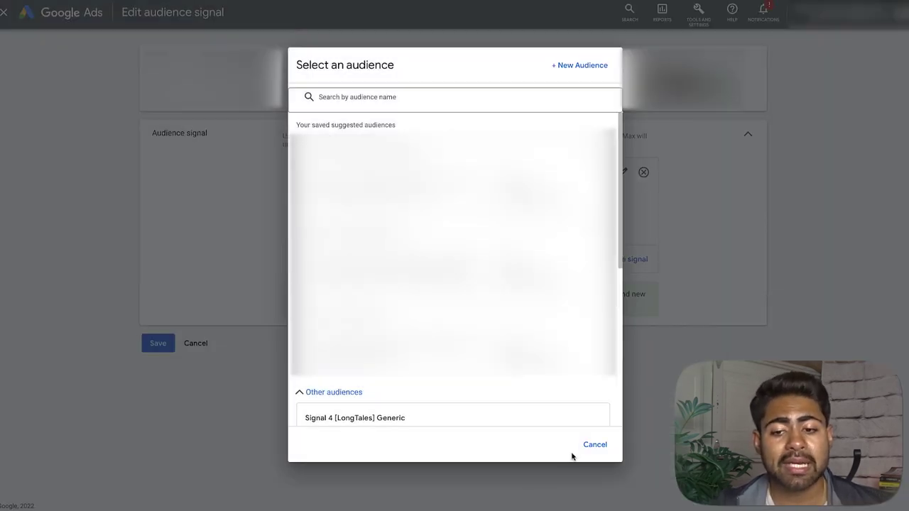
pyautogui.click(582, 447)
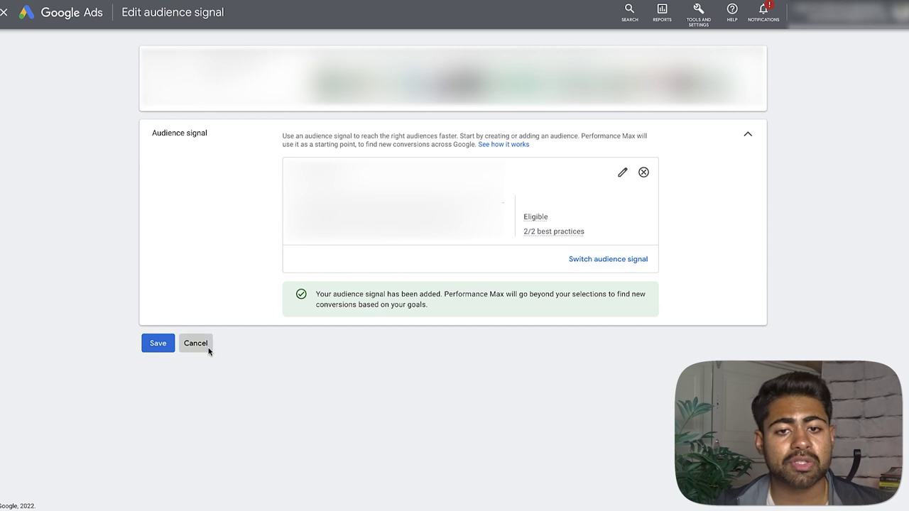
pyautogui.click(198, 345)
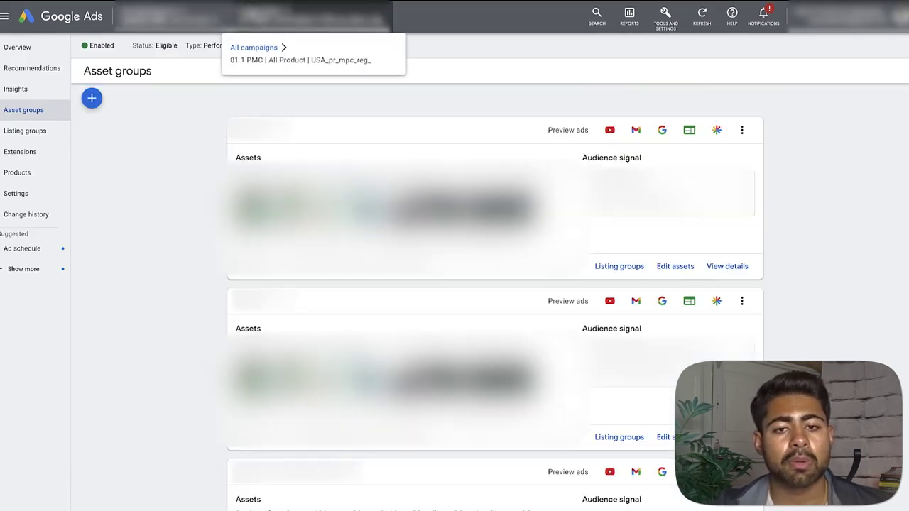
# Select the first Performance Max campaign in the all-campaigns list and set the date range to This month to compare conversion results.
pyautogui.click(253, 47)
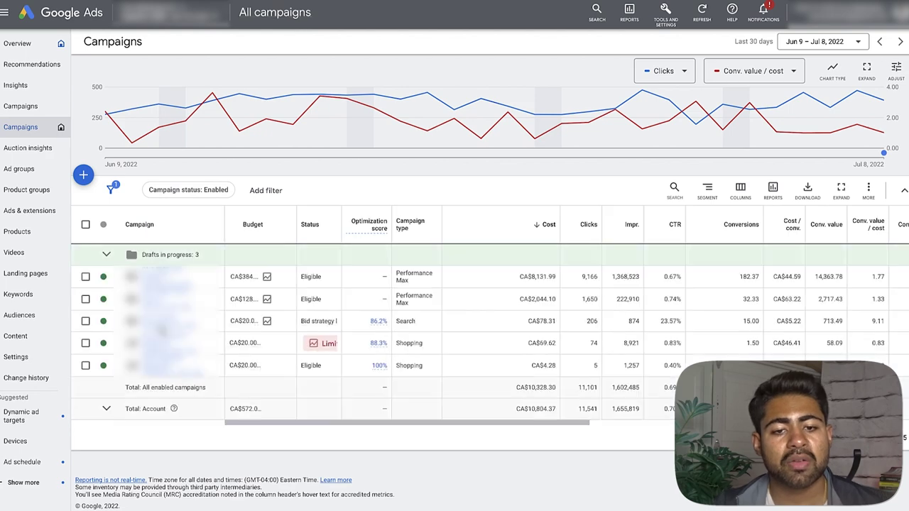
pyautogui.click(85, 276)
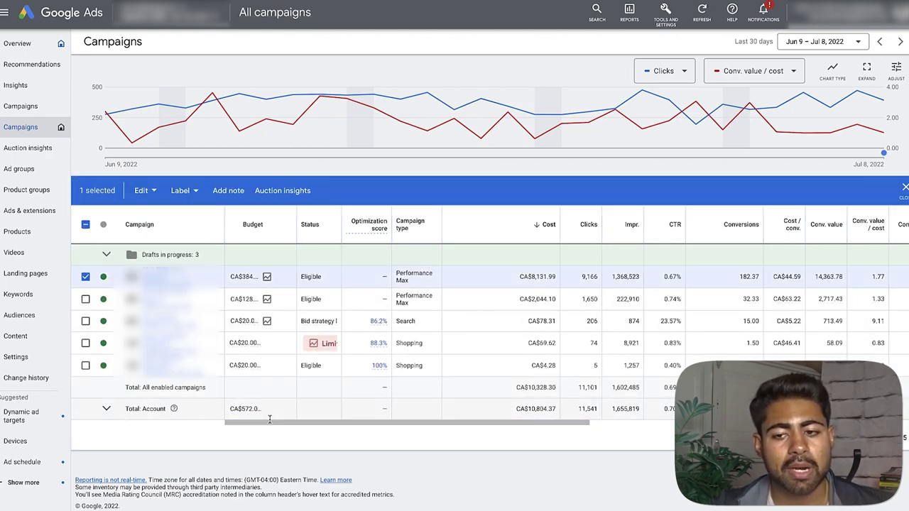
pyautogui.moveTo(398, 421); pyautogui.dragTo(600, 423)
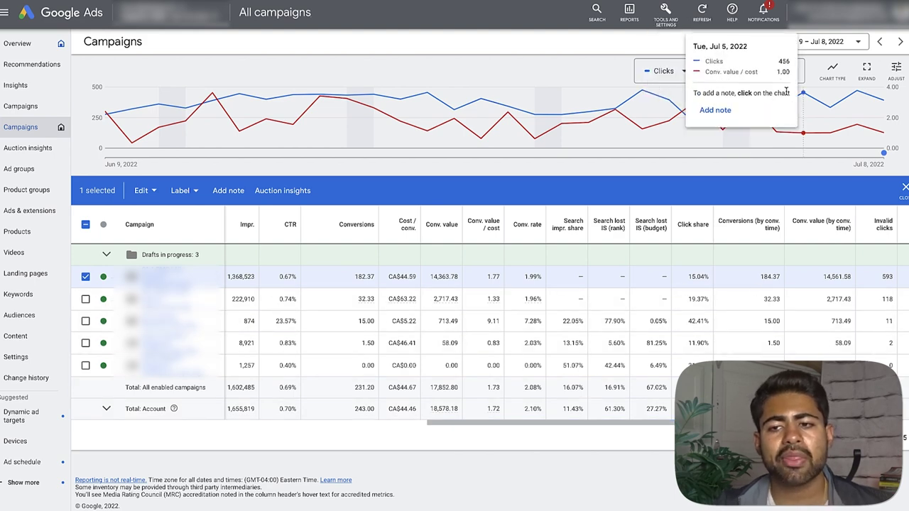
pyautogui.click(820, 44)
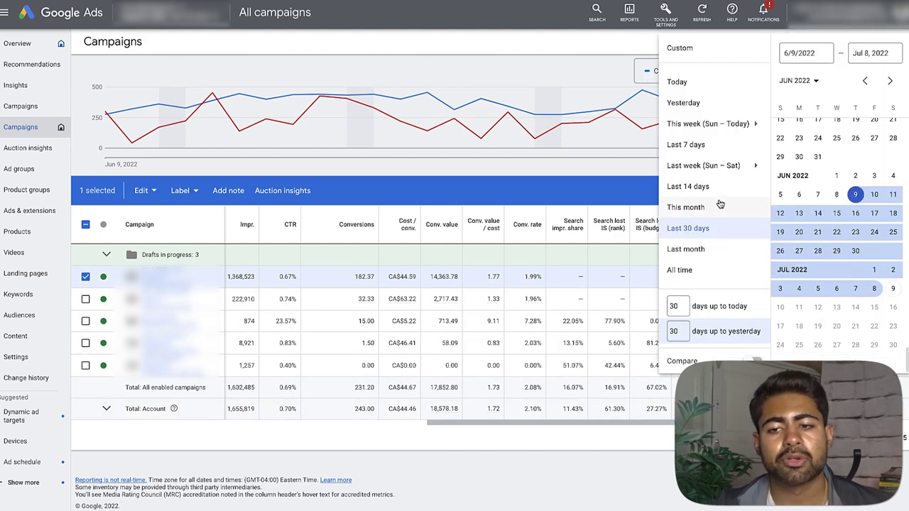
pyautogui.click(717, 205)
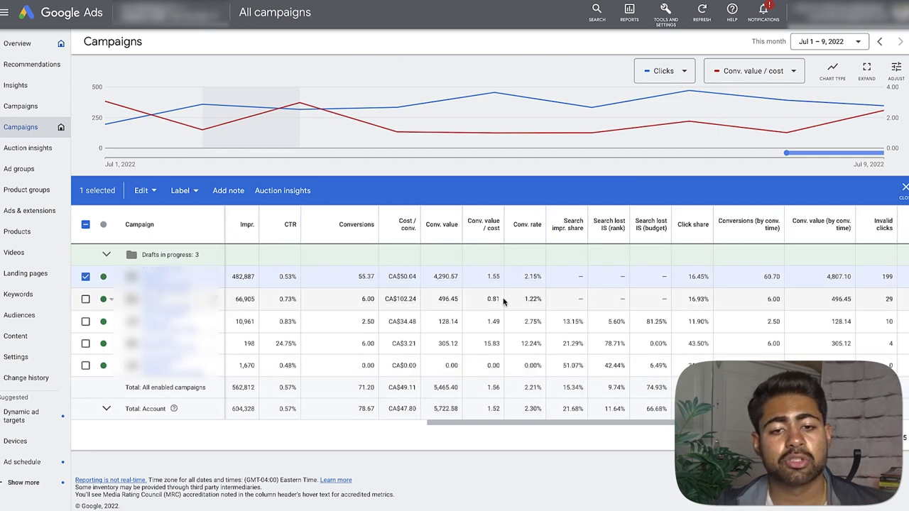